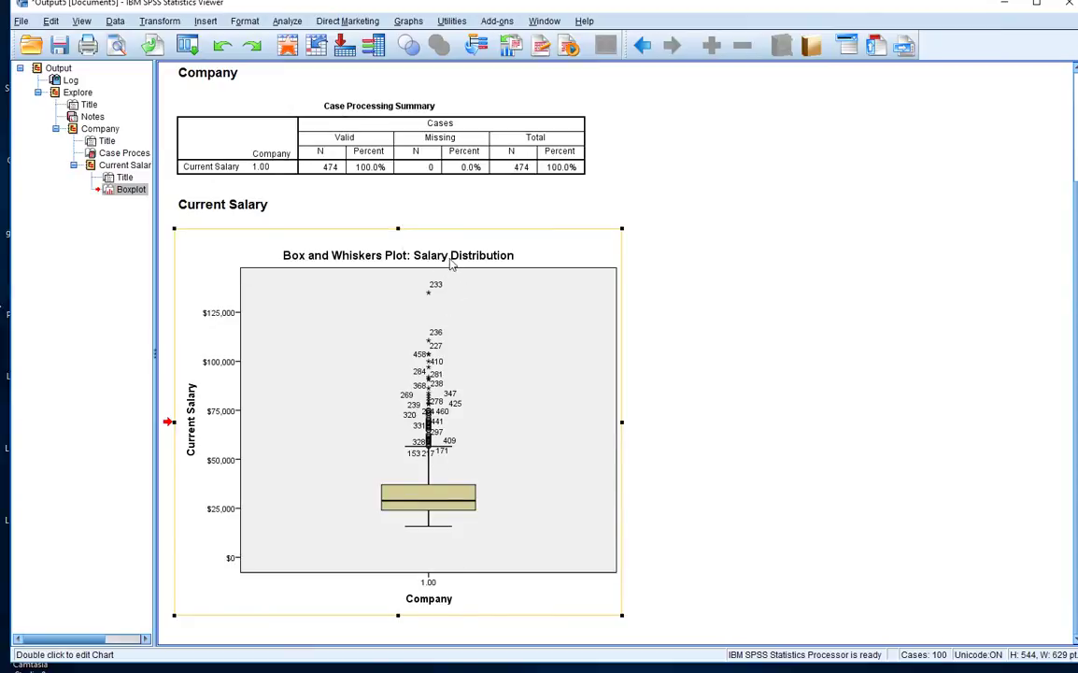
- Review the variable and category axis assignments in the simple boxplot definition for groups of cases, and leave it without running
left_click(509, 584)
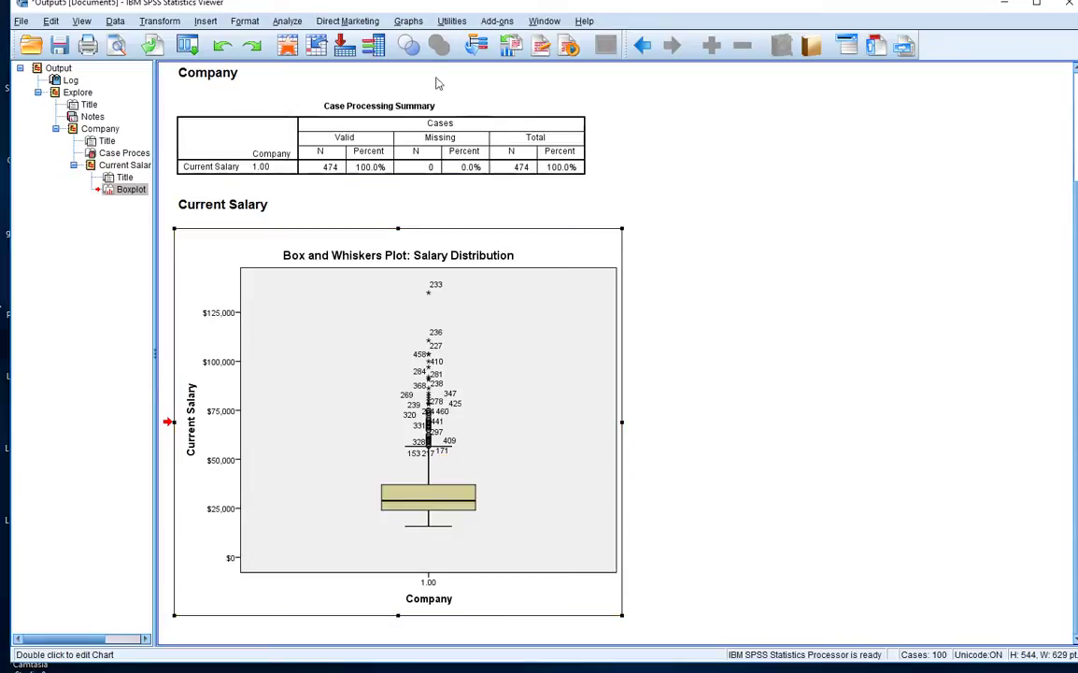
left_click(407, 21)
mouse_move(486, 129)
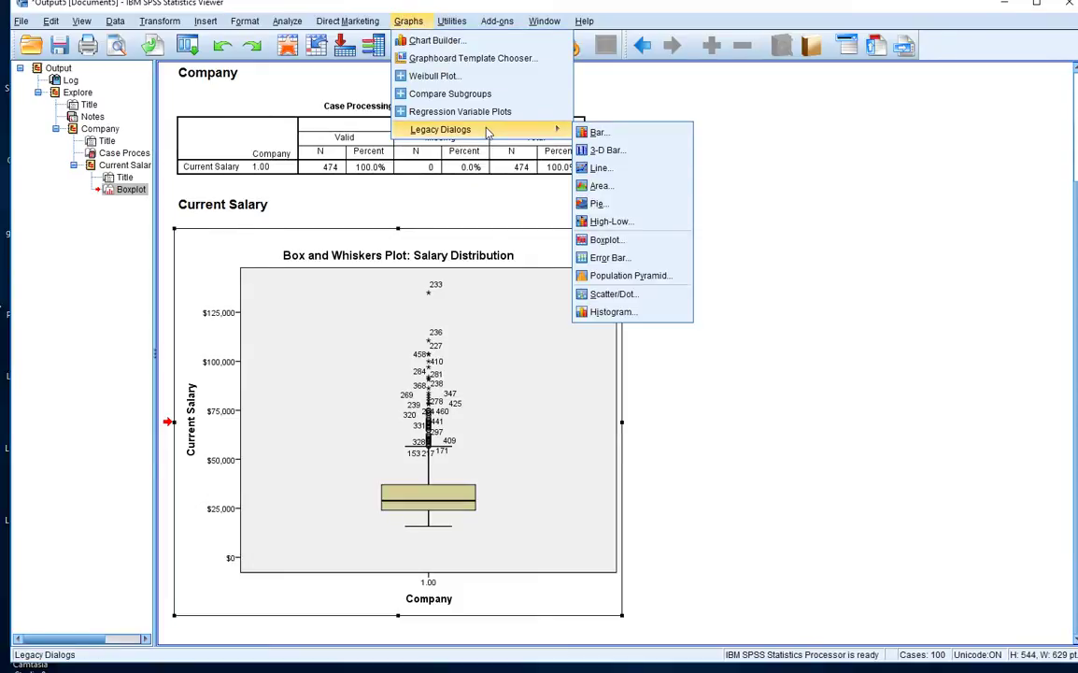
left_click(617, 240)
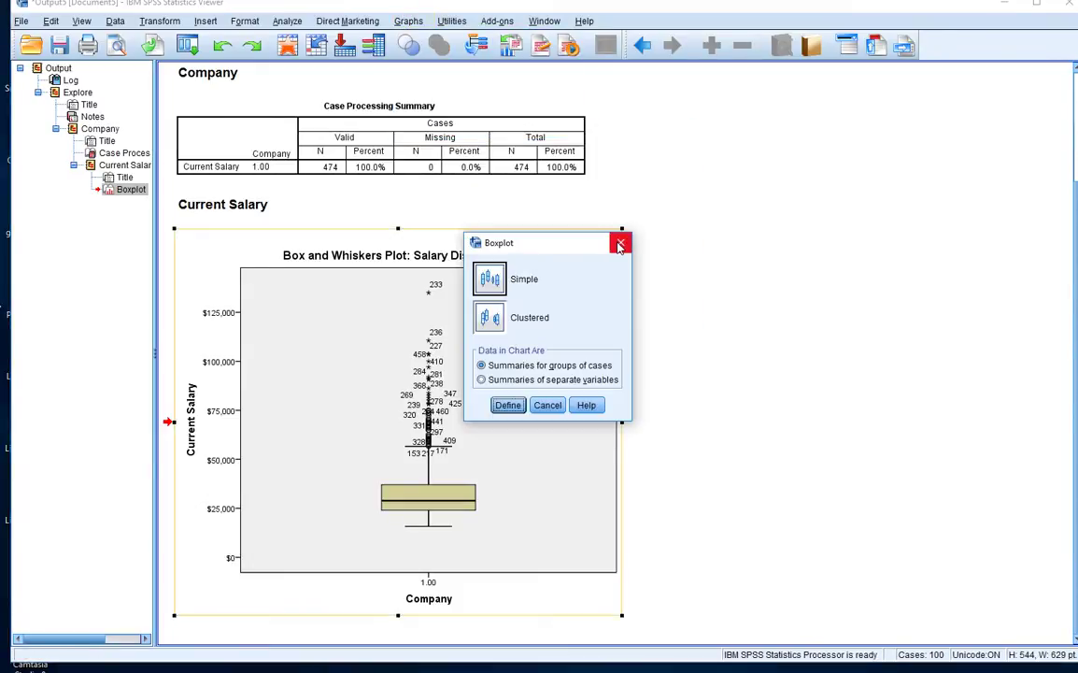
left_click(508, 405)
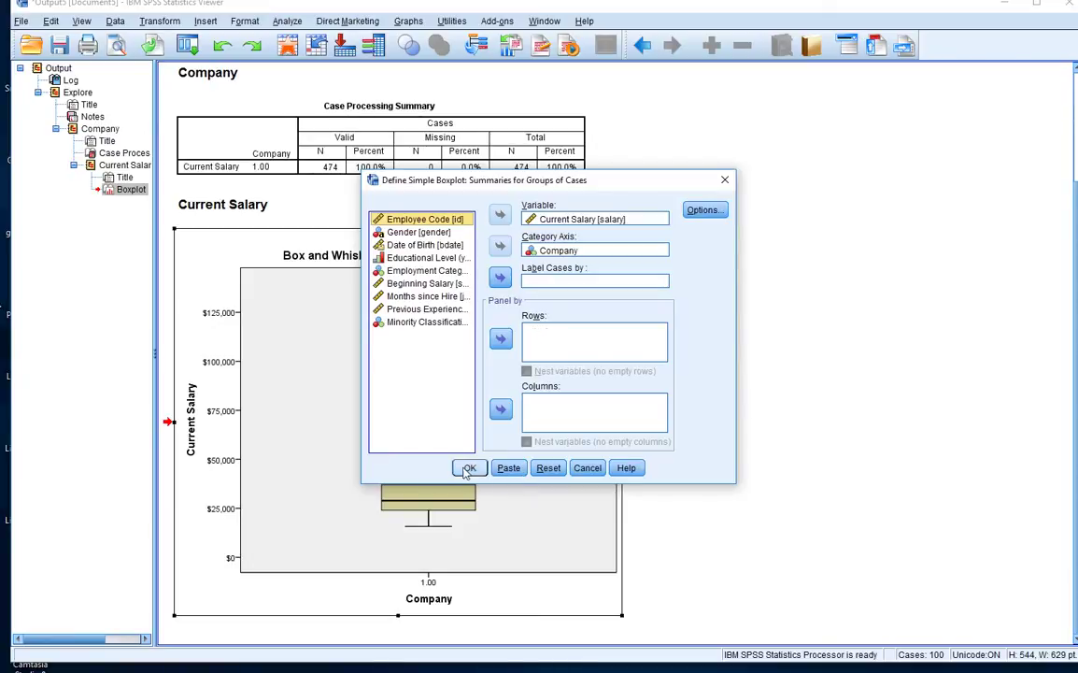
left_click(588, 475)
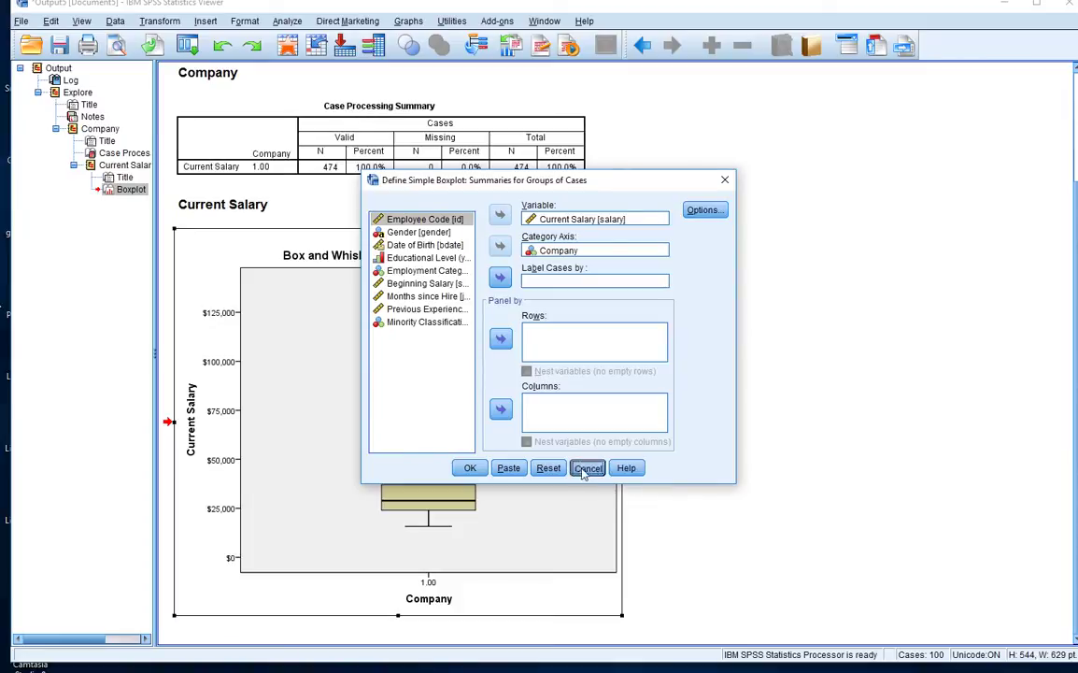
- Start a clustered boxplot with summaries for groups of cases and clear its category axis and cluster variables
left_click(410, 22)
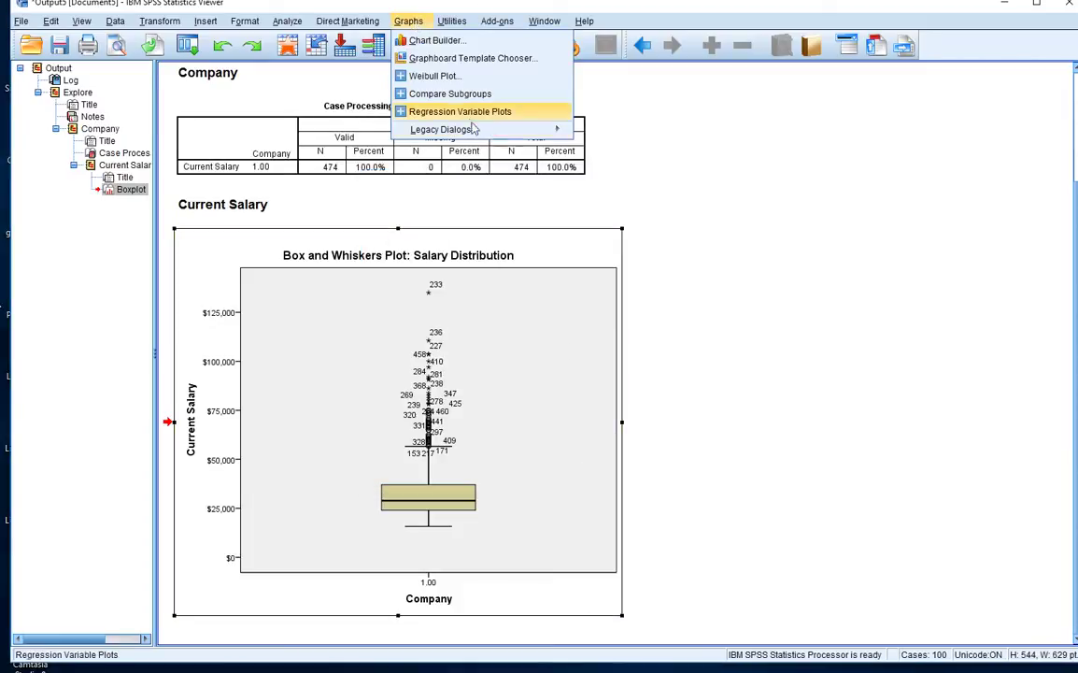
mouse_move(447, 127)
left_click(607, 240)
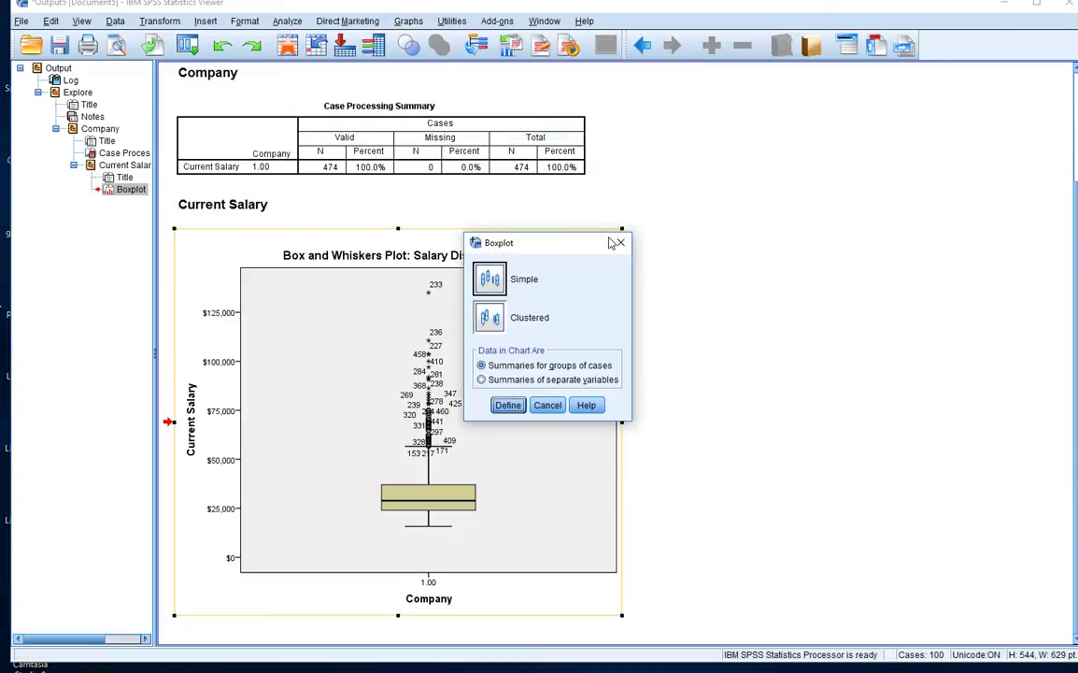
left_click(491, 318)
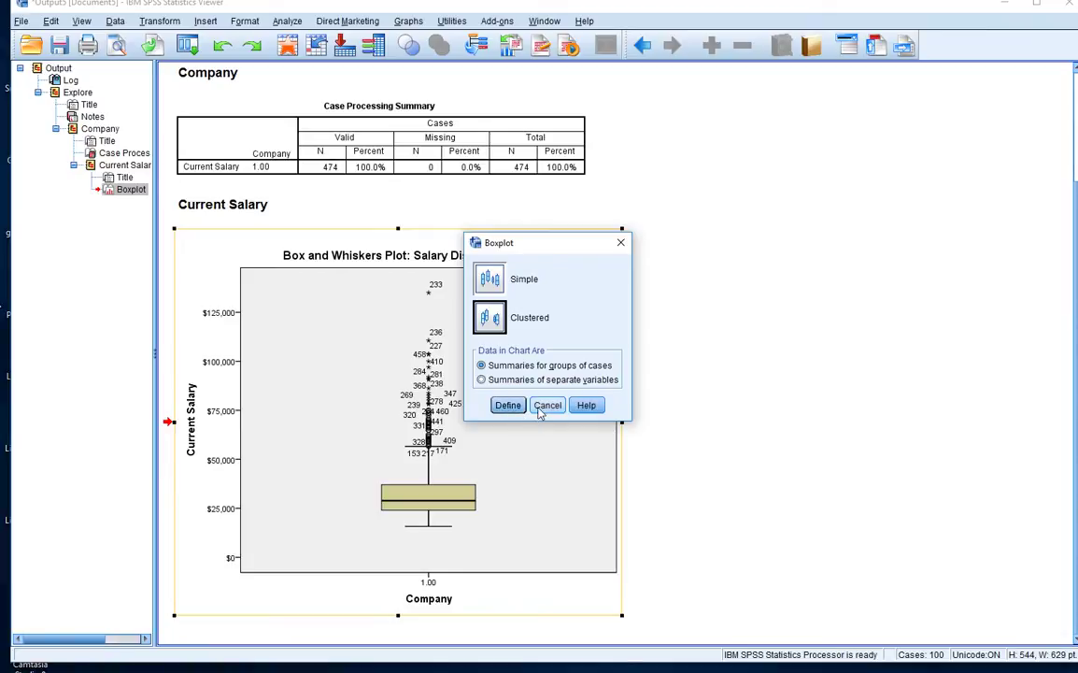
left_click(506, 405)
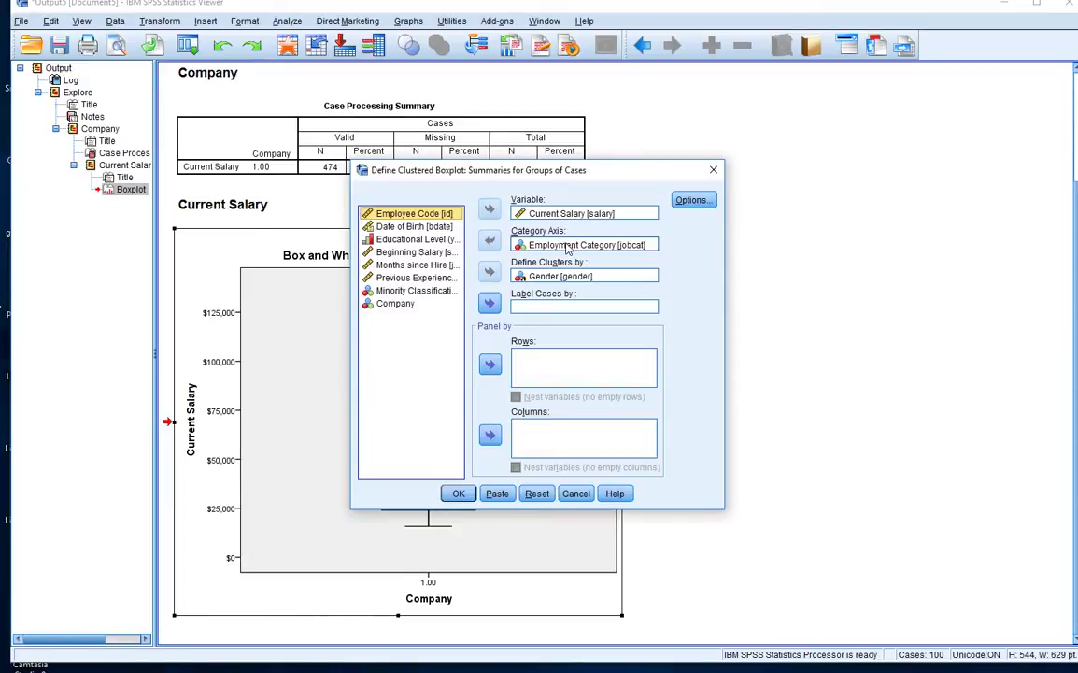
double_click(561, 245)
double_click(551, 276)
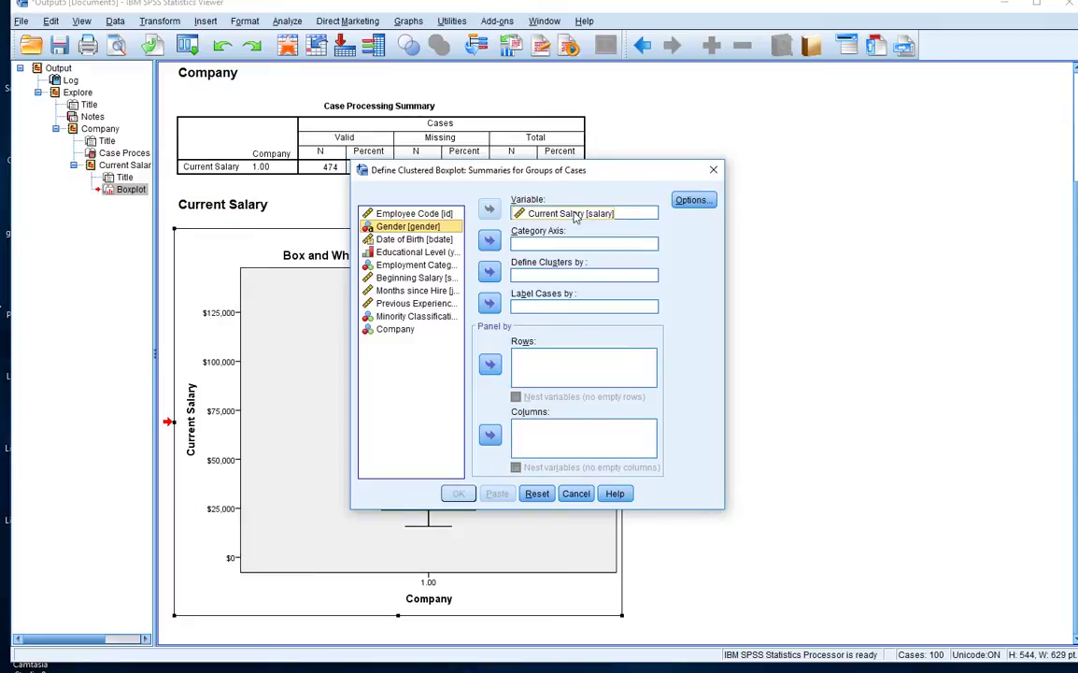
- Generate the clustered boxplot of Current Salary with Company as the category axis and Gender defining the clusters
left_click(396, 330)
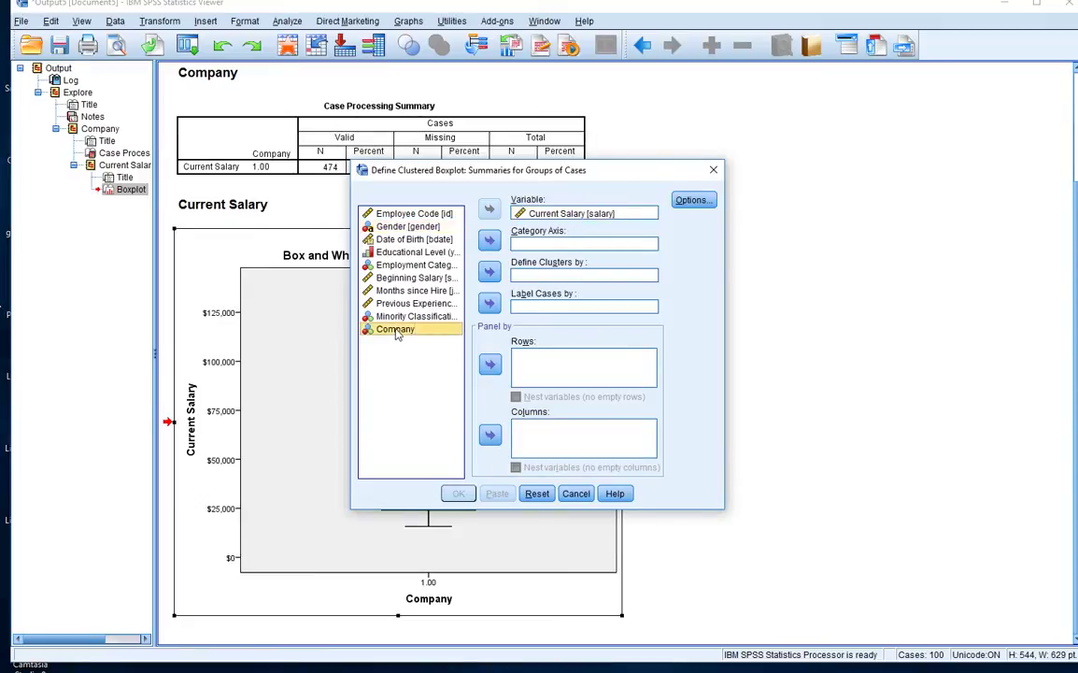
left_click(490, 241)
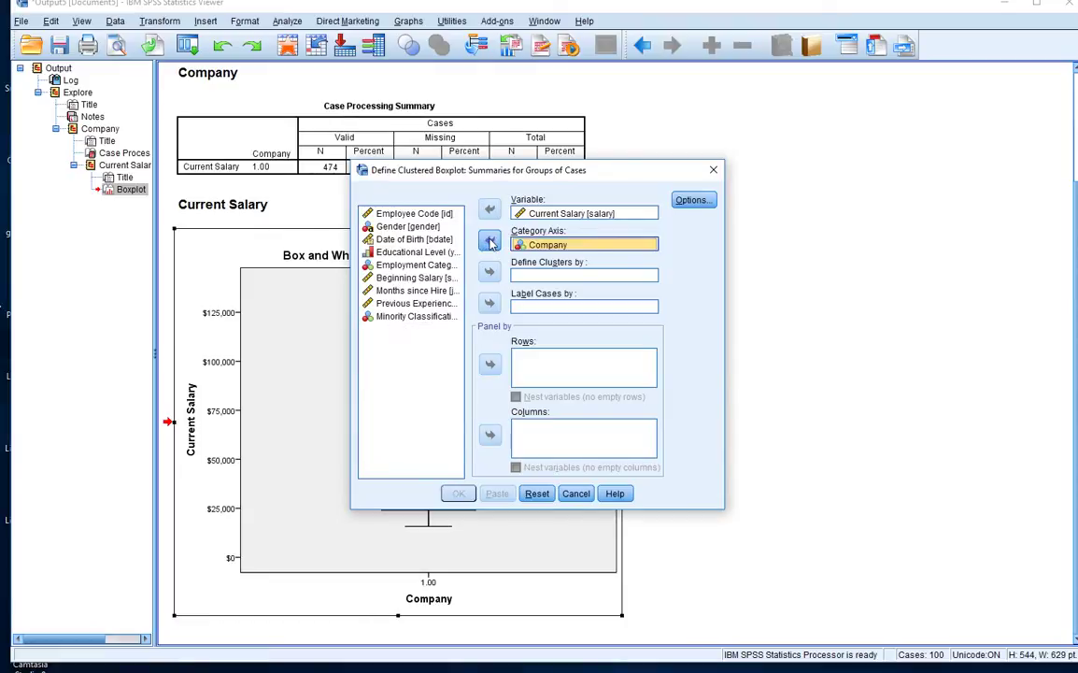
left_click(393, 226)
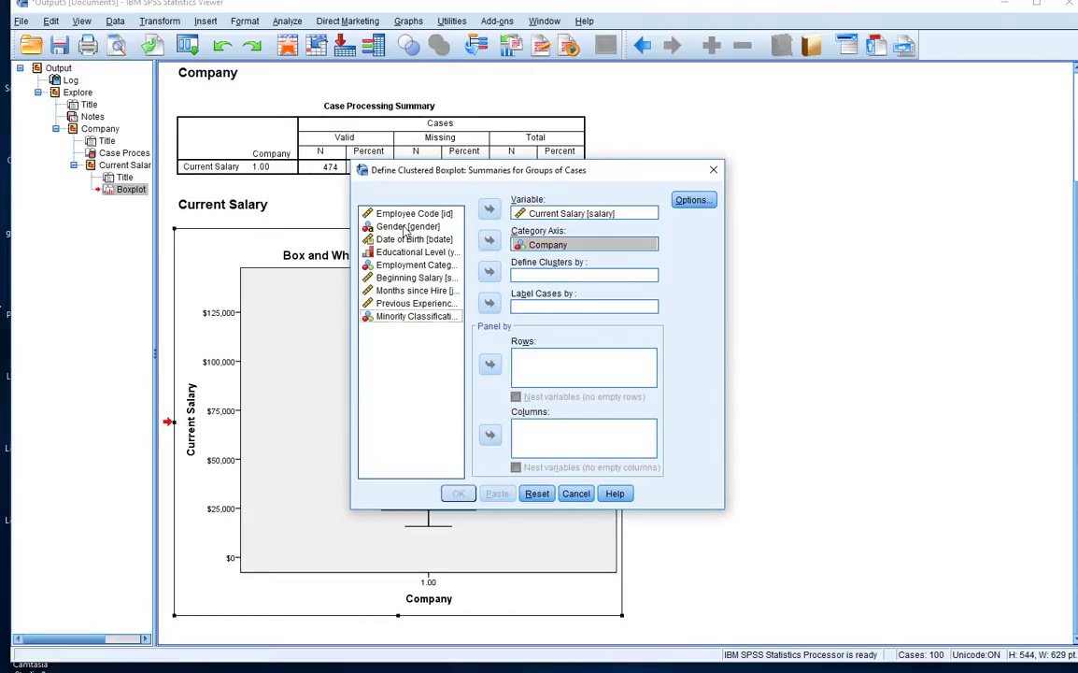
left_click(488, 271)
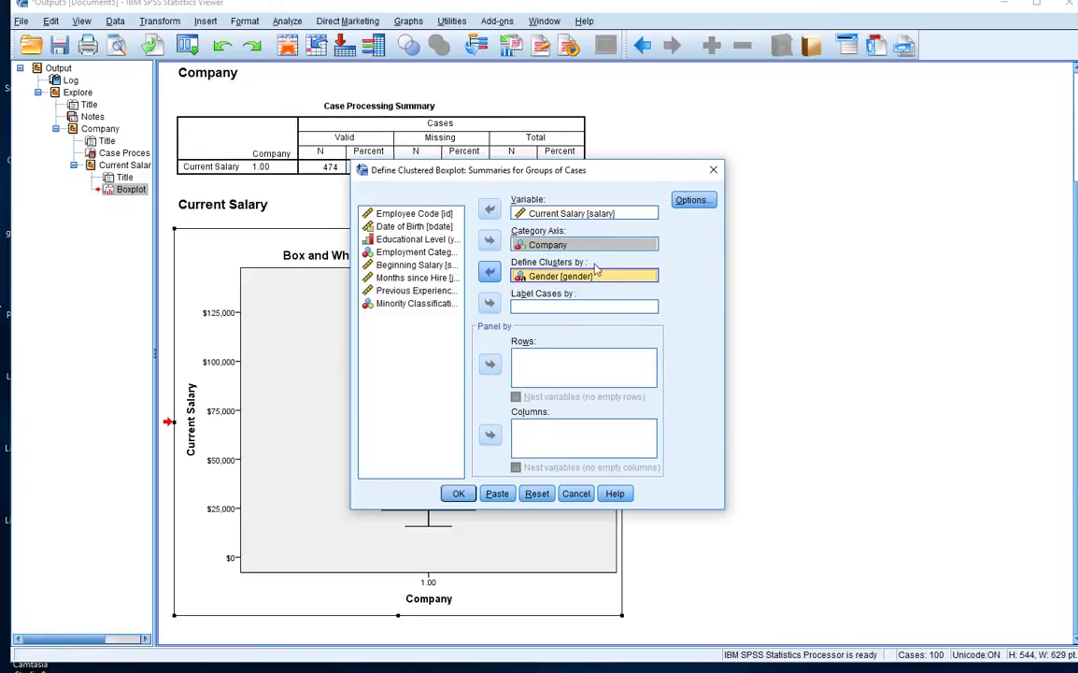
left_click(461, 495)
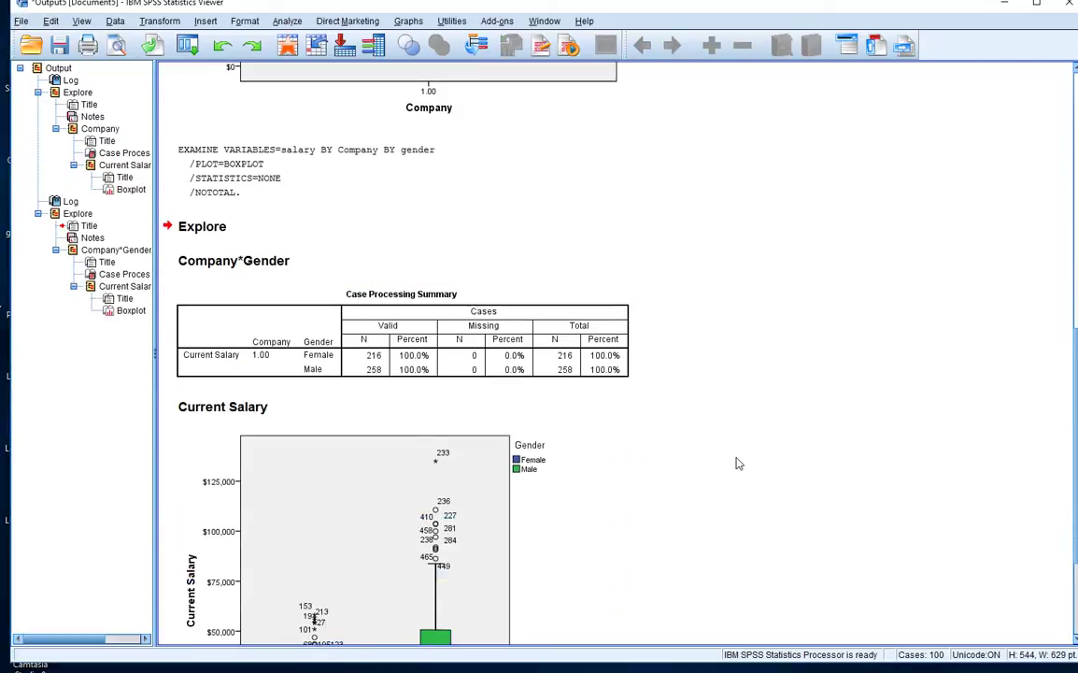
scroll(741, 461, "down", 1)
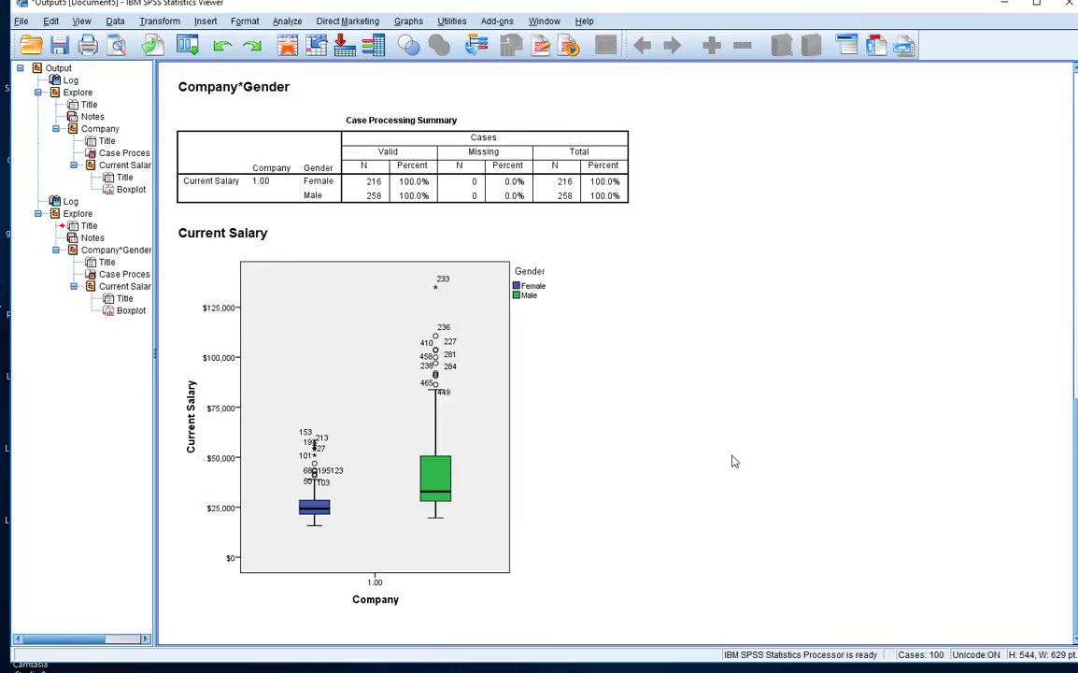
left_click(284, 500)
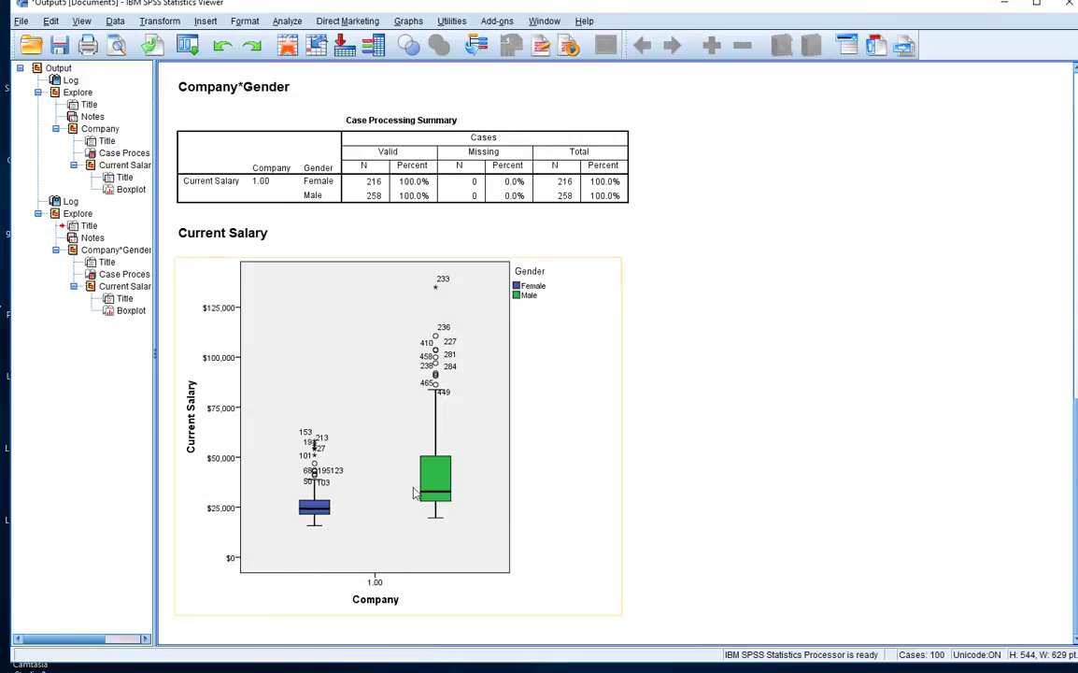
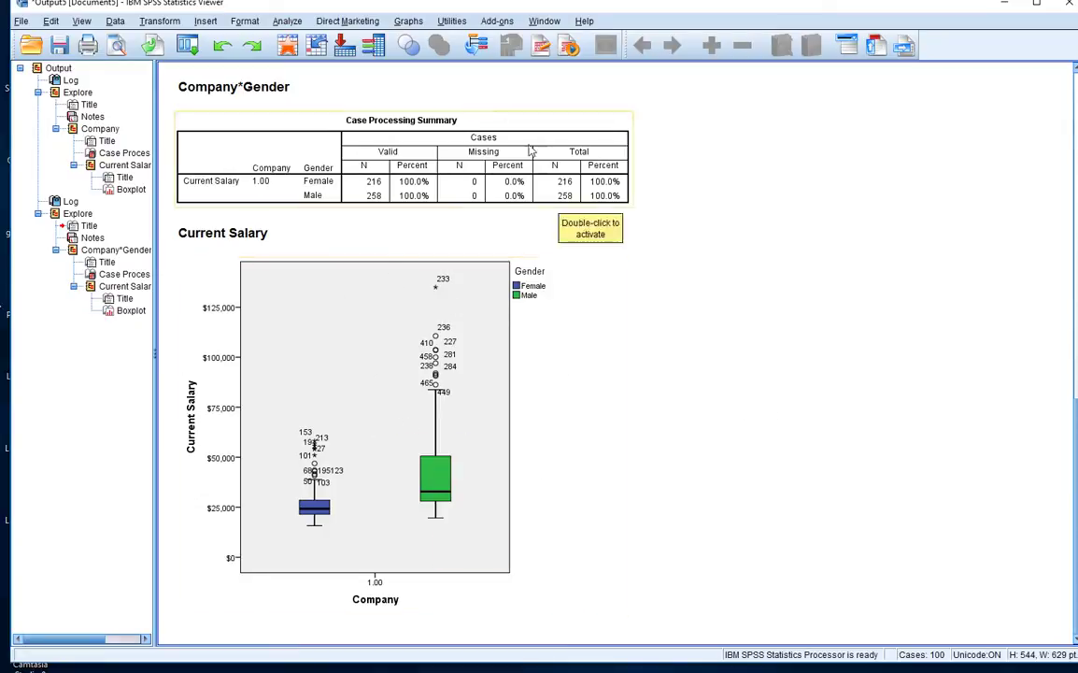
- Generate another clustered boxplot of Current Salary by Company and Gender, with Employment Category as the row panel variable
left_click(408, 22)
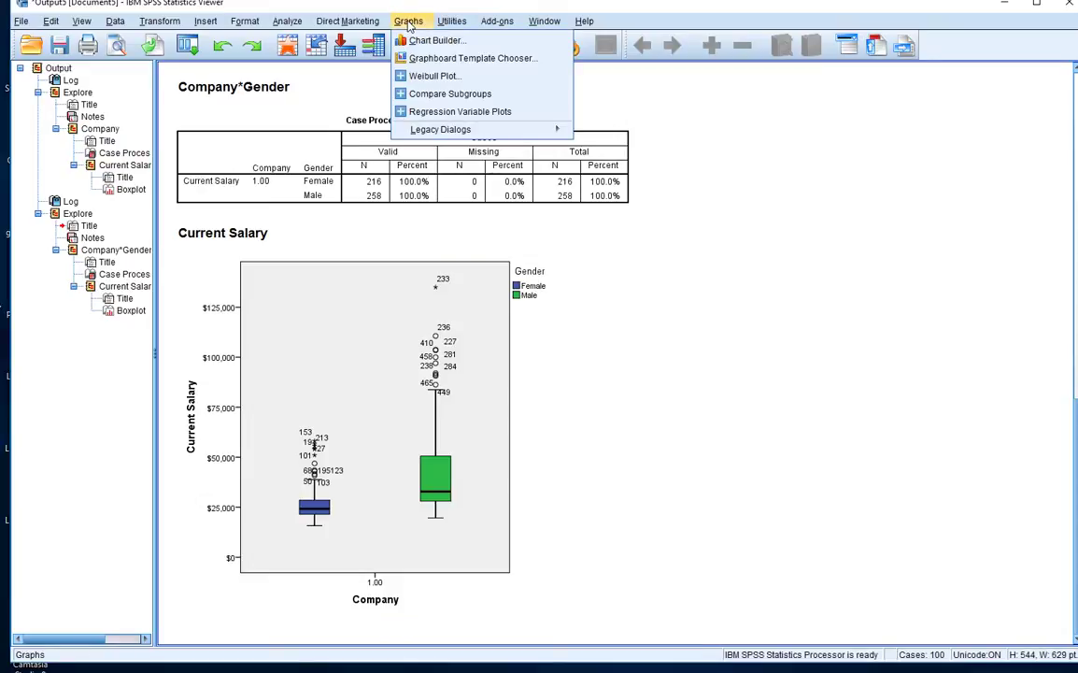
mouse_move(468, 129)
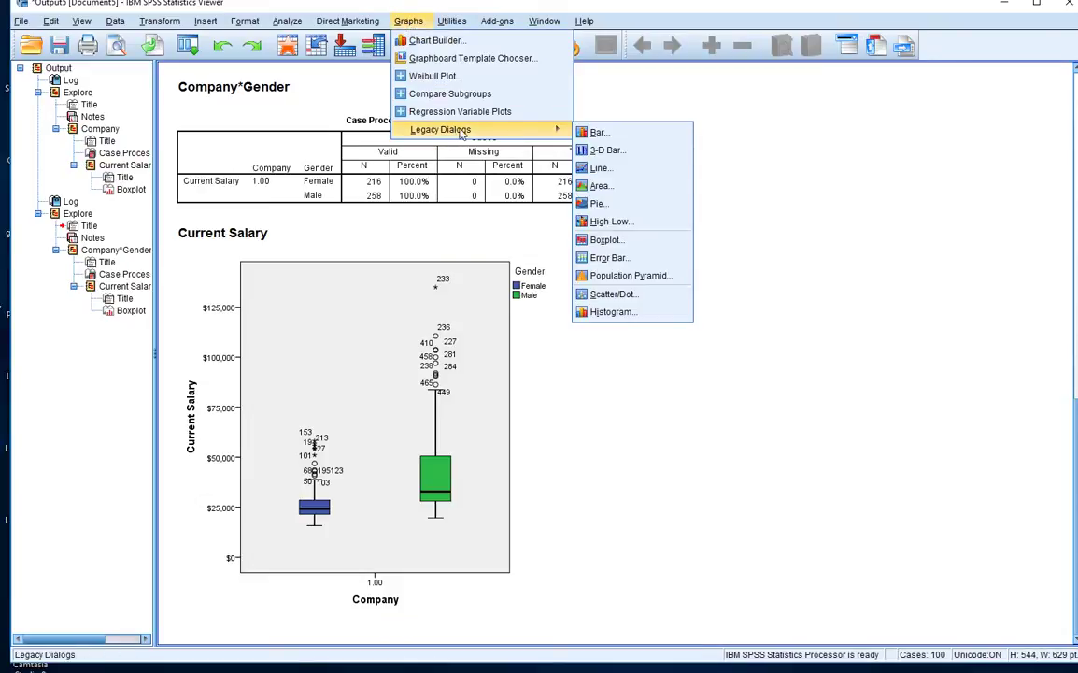
left_click(606, 240)
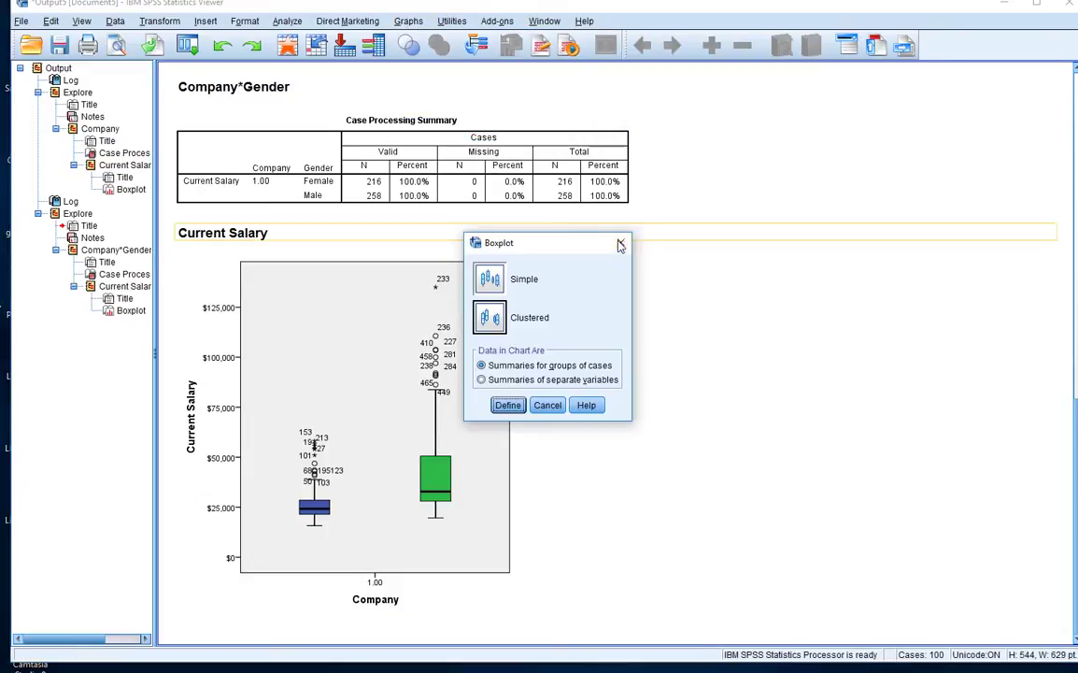
left_click(488, 319)
left_click(511, 411)
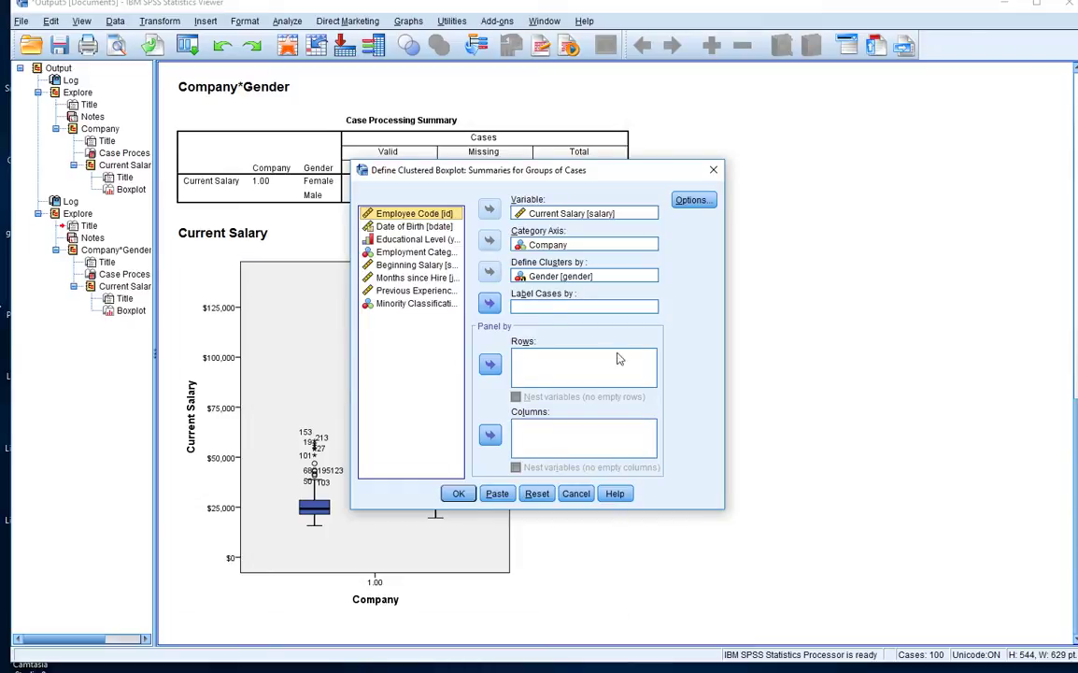
left_click(411, 253)
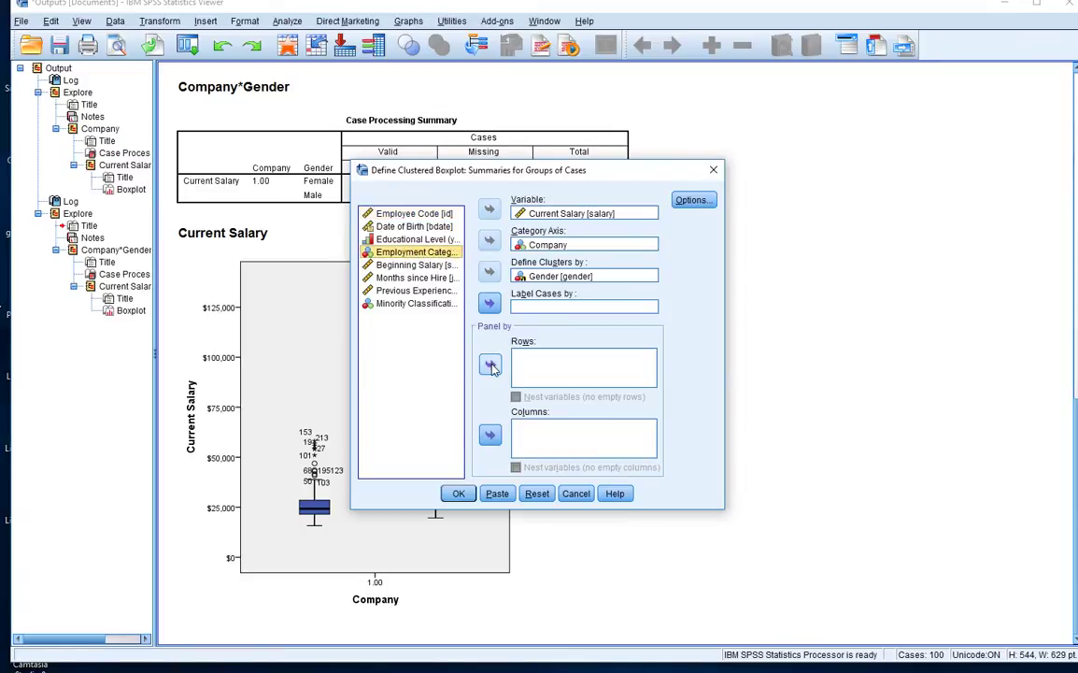
left_click(490, 365)
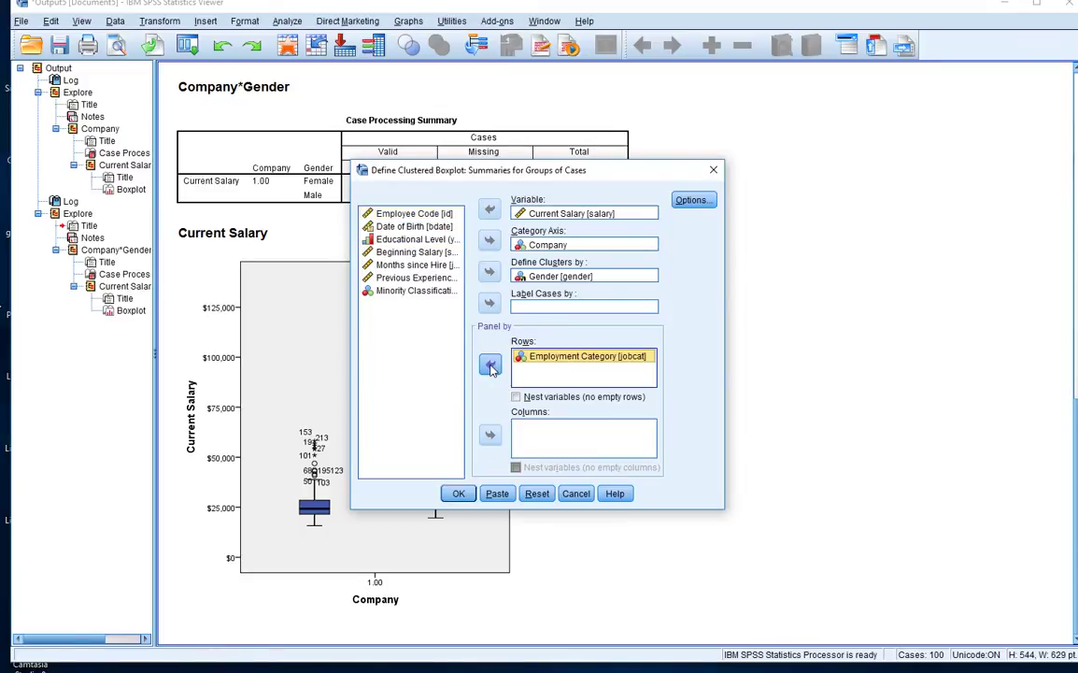
left_click(459, 495)
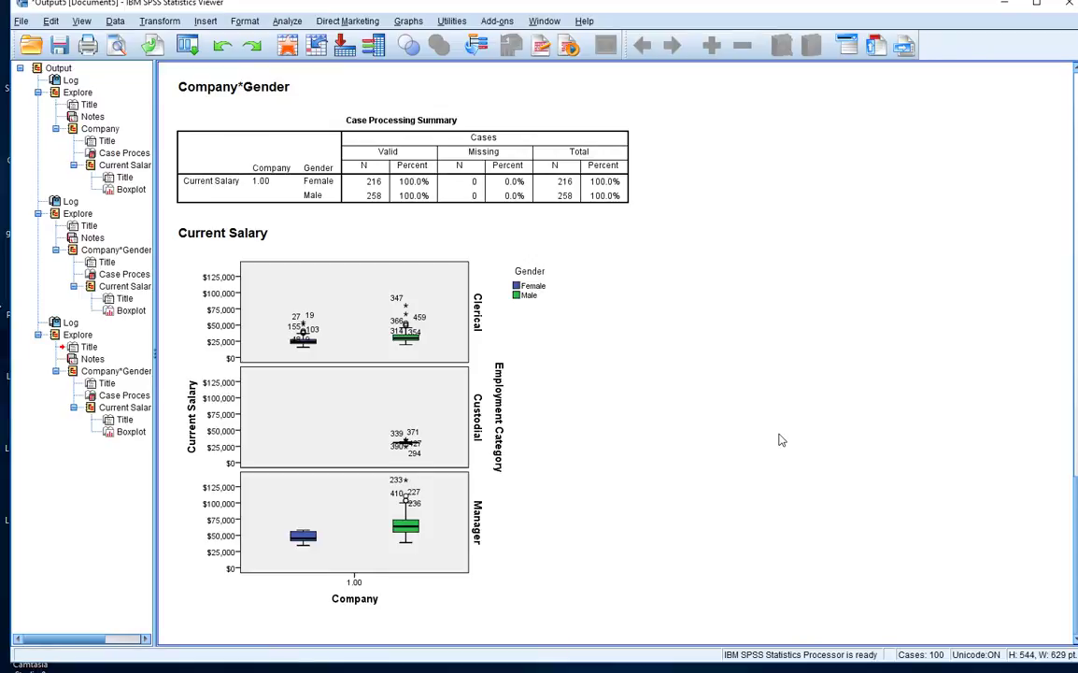
left_click(517, 342)
- Reopen the clustered boxplot definition and remove Employment Category from the panel rows and Gender from the clusters
left_click(410, 24)
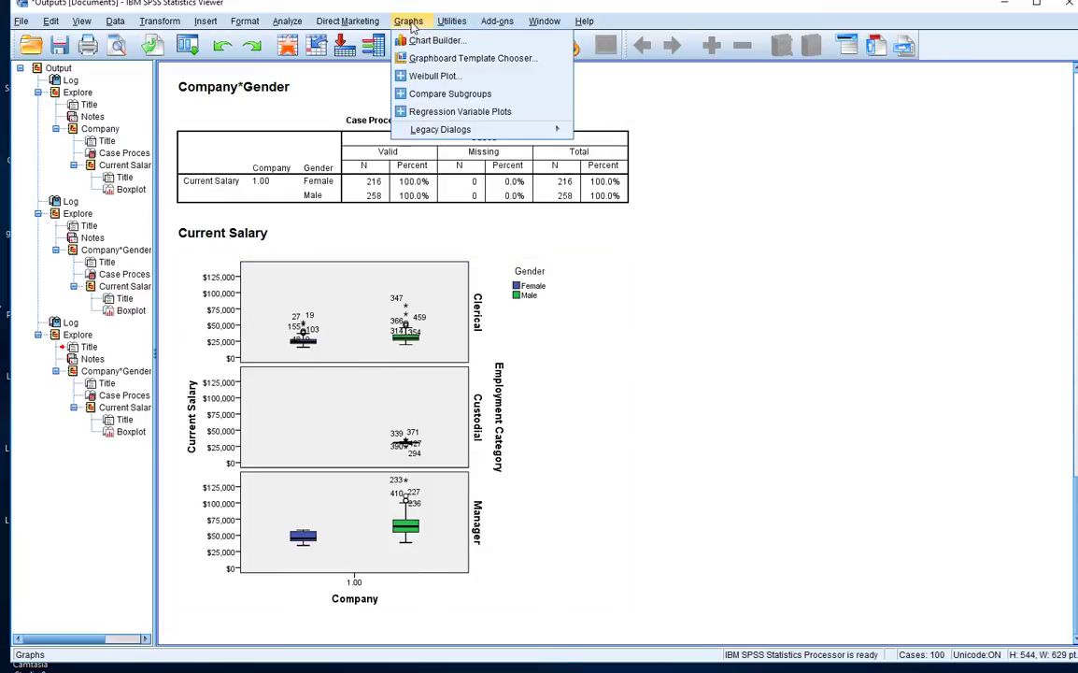
mouse_move(468, 129)
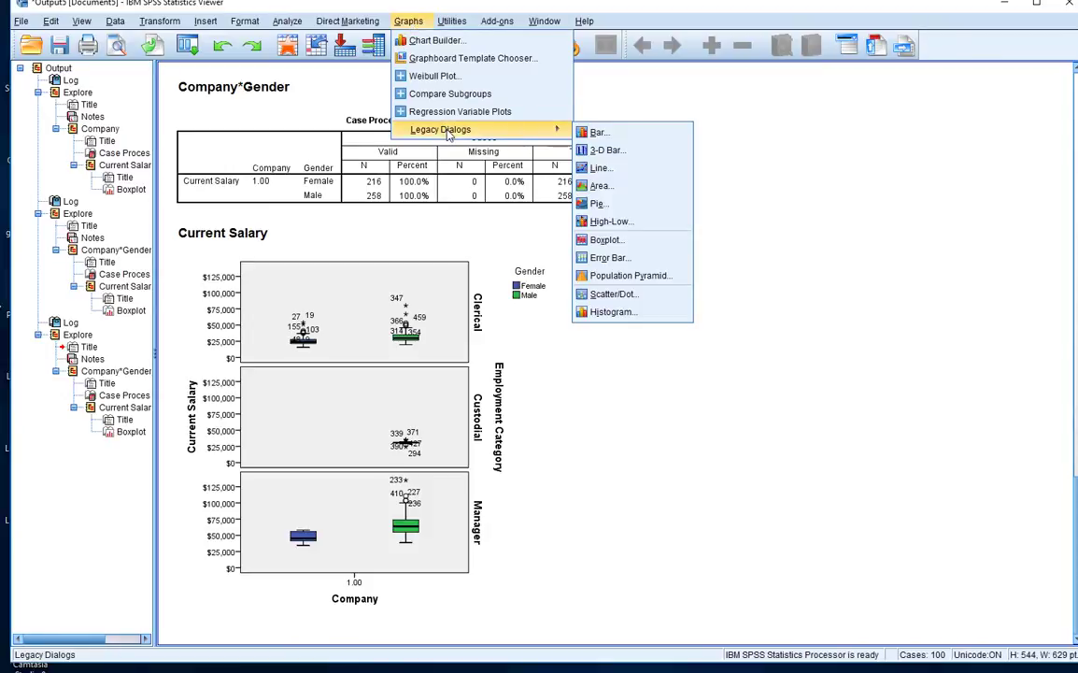
left_click(606, 240)
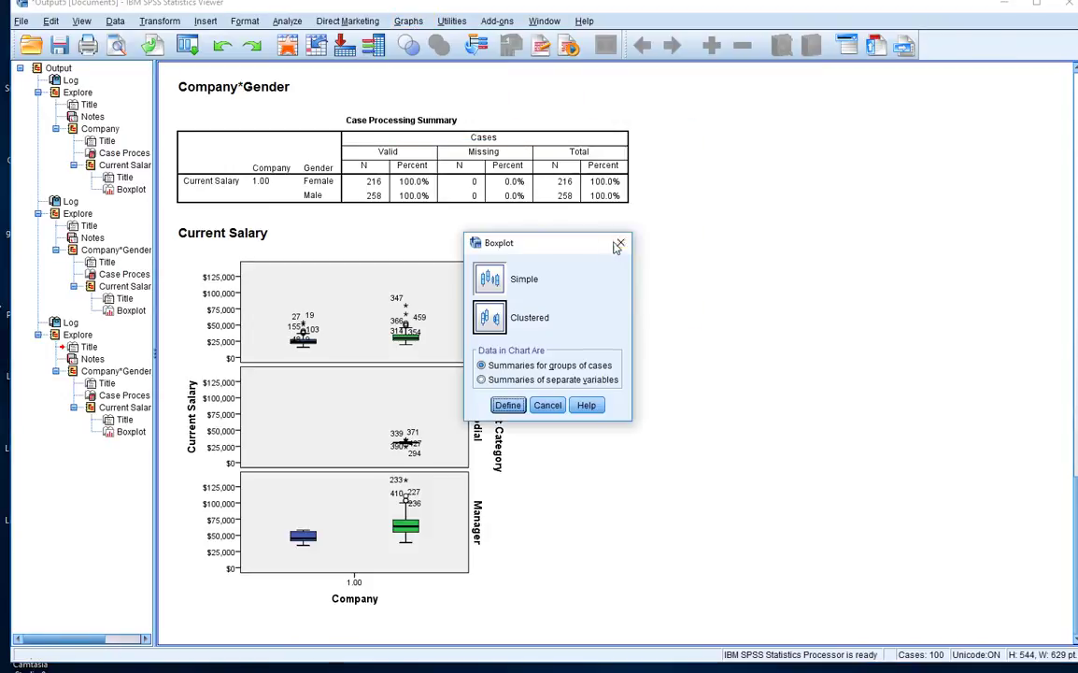
left_click(509, 406)
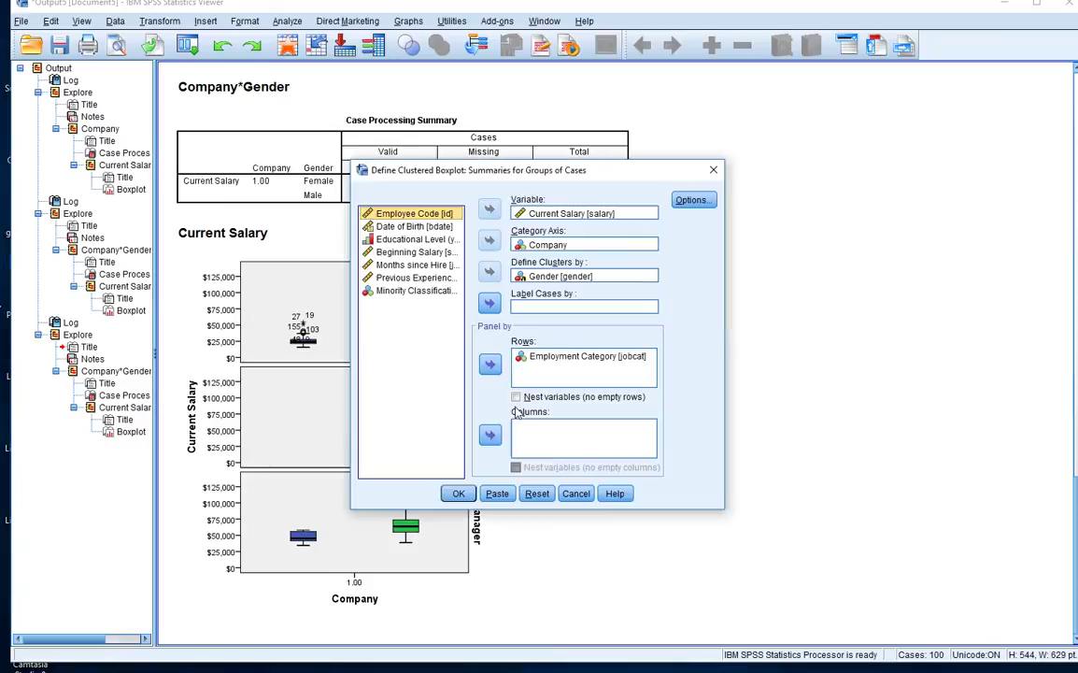
left_click(556, 360)
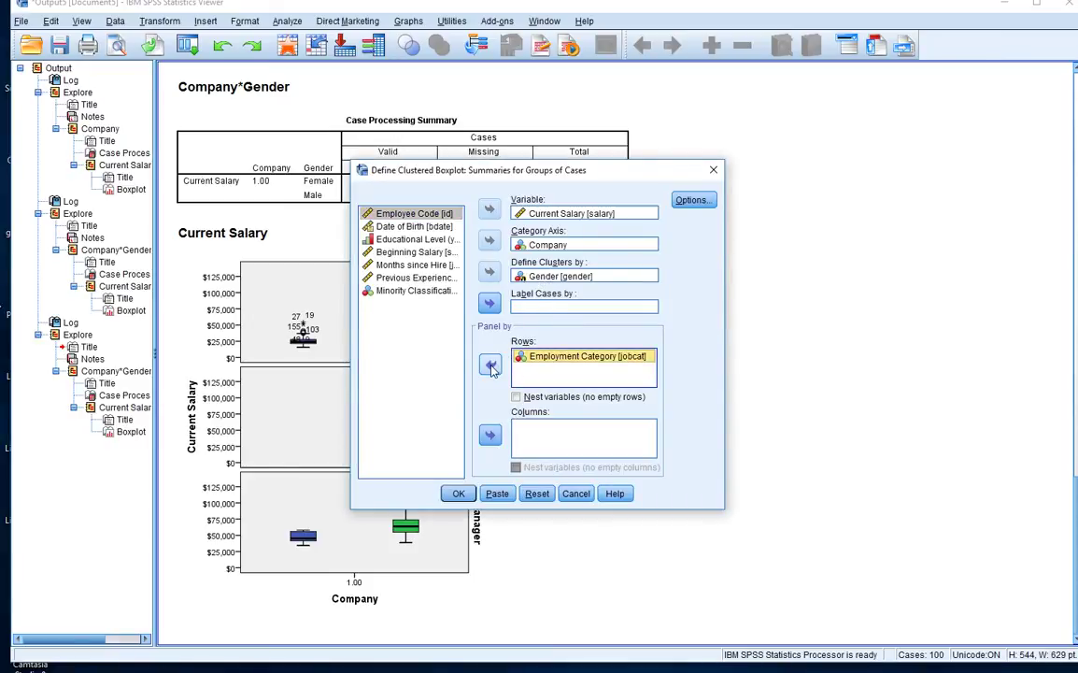
left_click(492, 365)
left_click(549, 278)
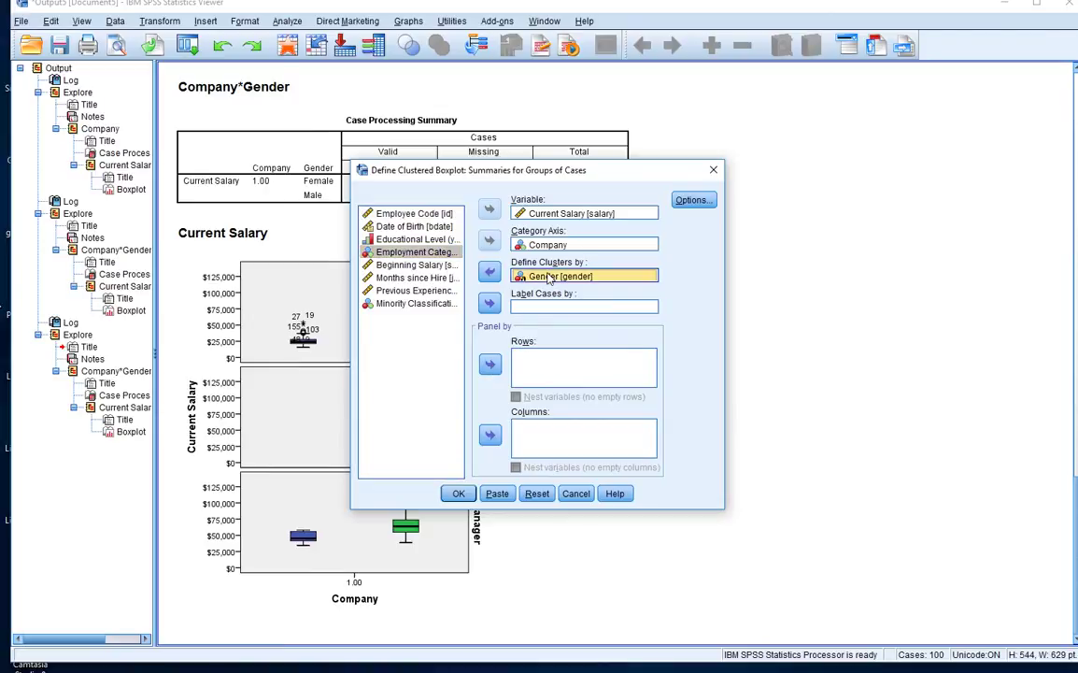
left_click(490, 272)
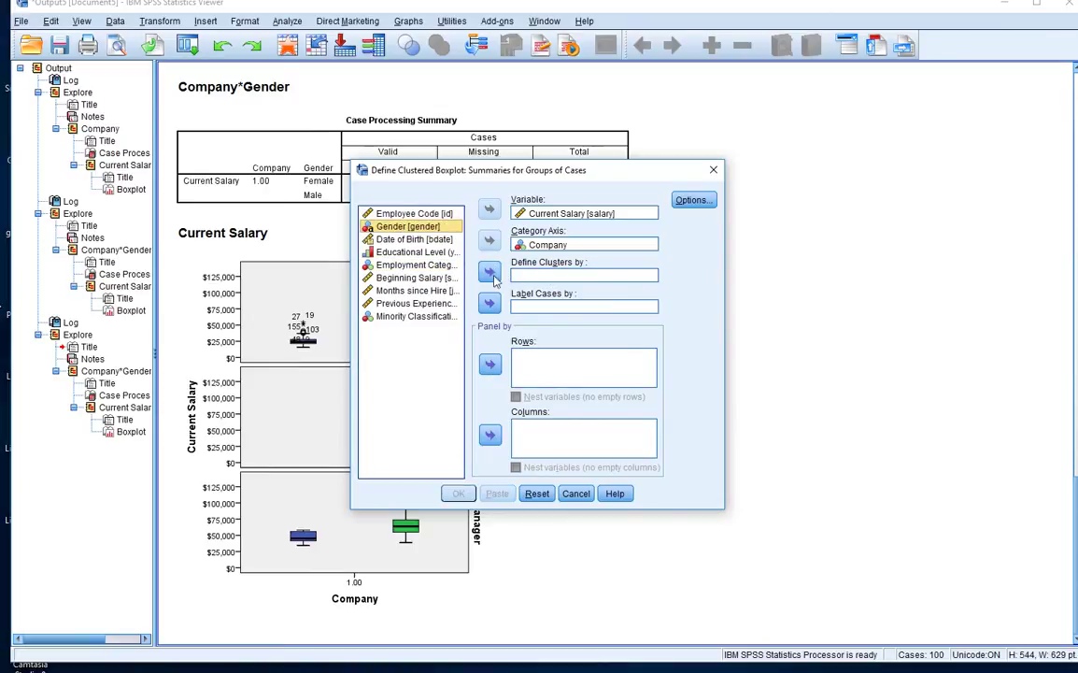
- Generate the clustered boxplot of Current Salary by Company, with Employment Category defining the clusters and Gender as the row panel variable
left_click(434, 266)
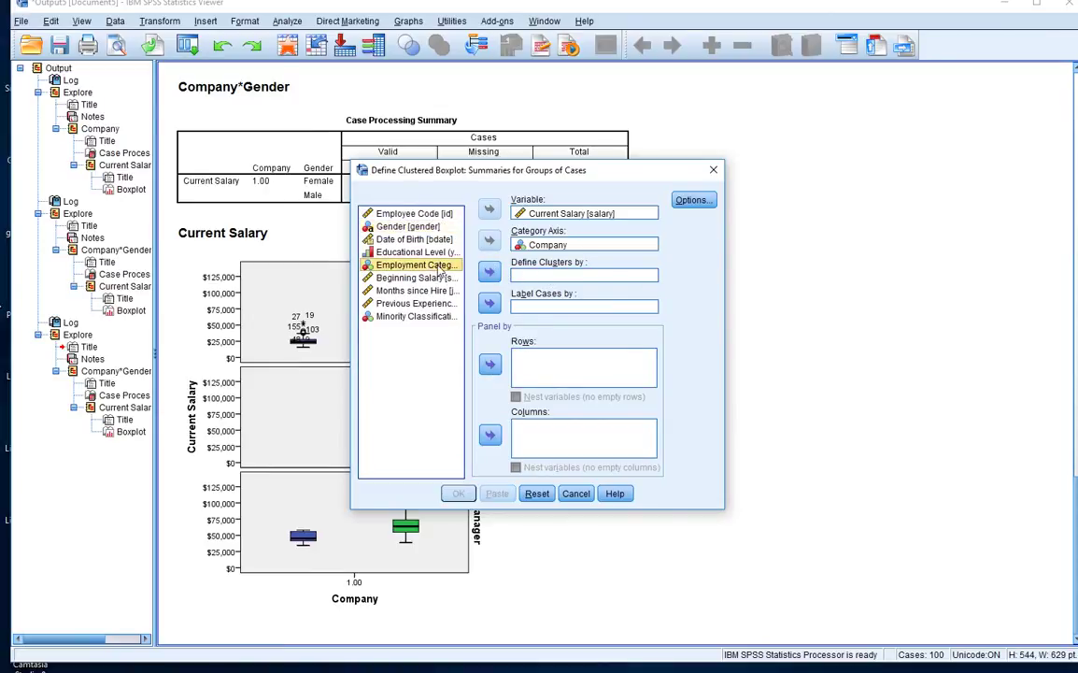
double_click(437, 265)
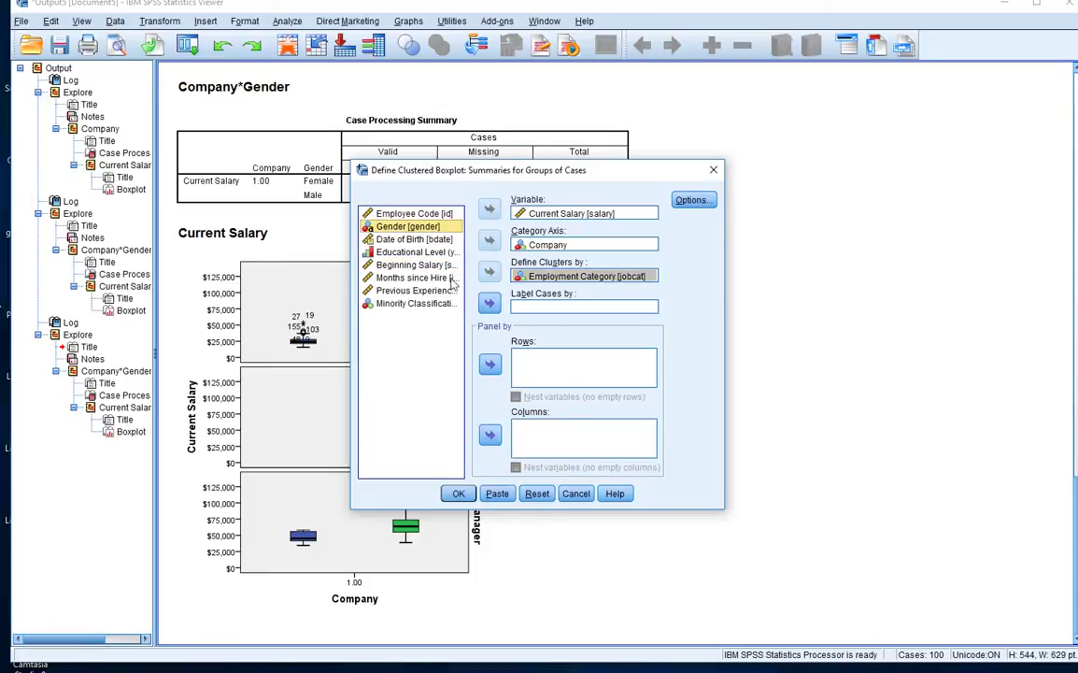
left_click_drag(411, 226, 579, 364)
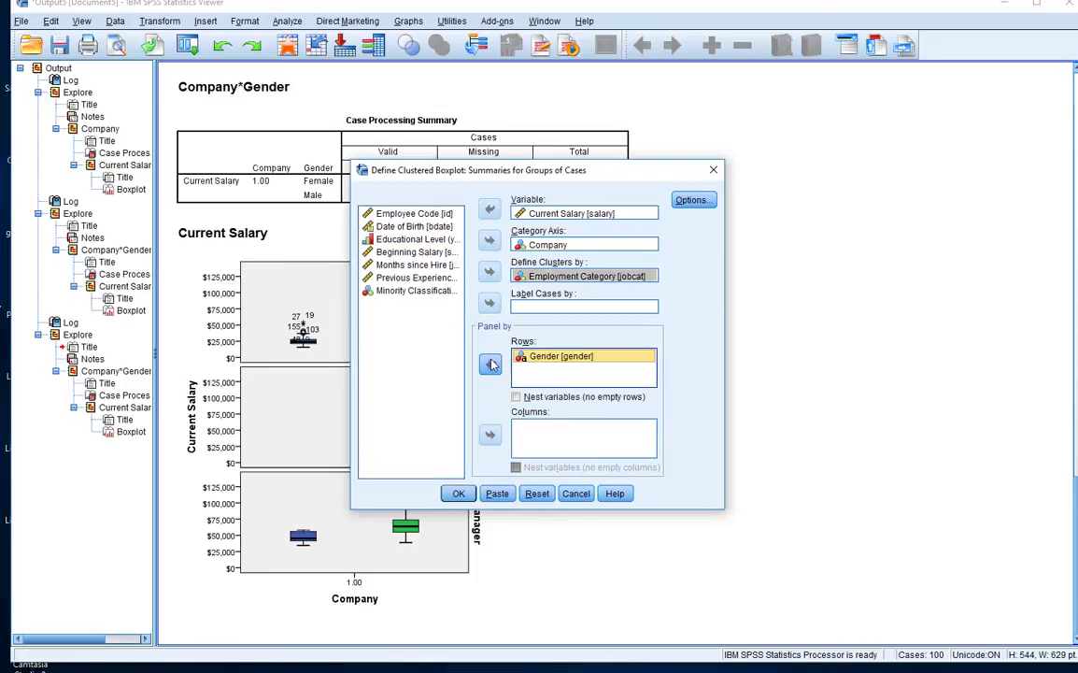
left_click(460, 494)
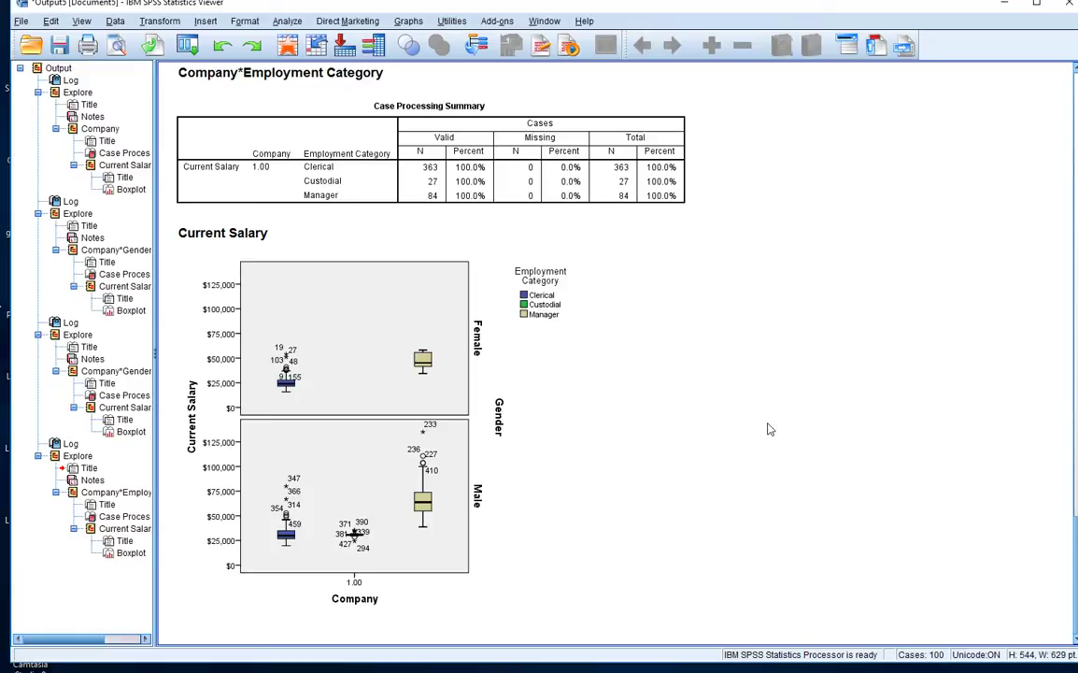
left_click(537, 299)
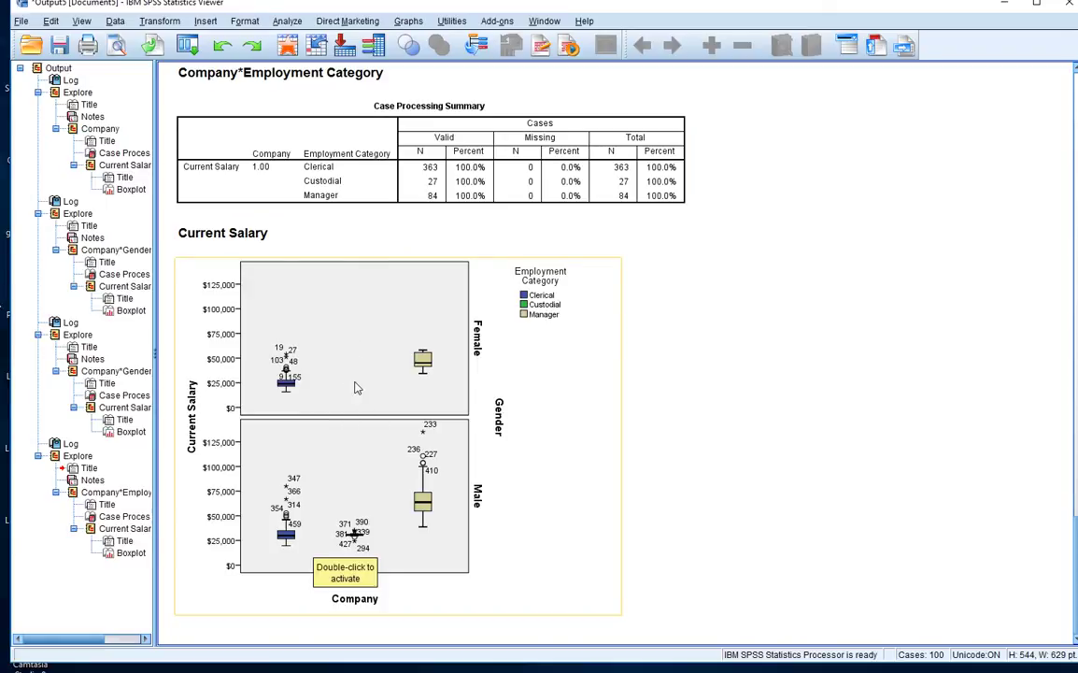
left_click(361, 235)
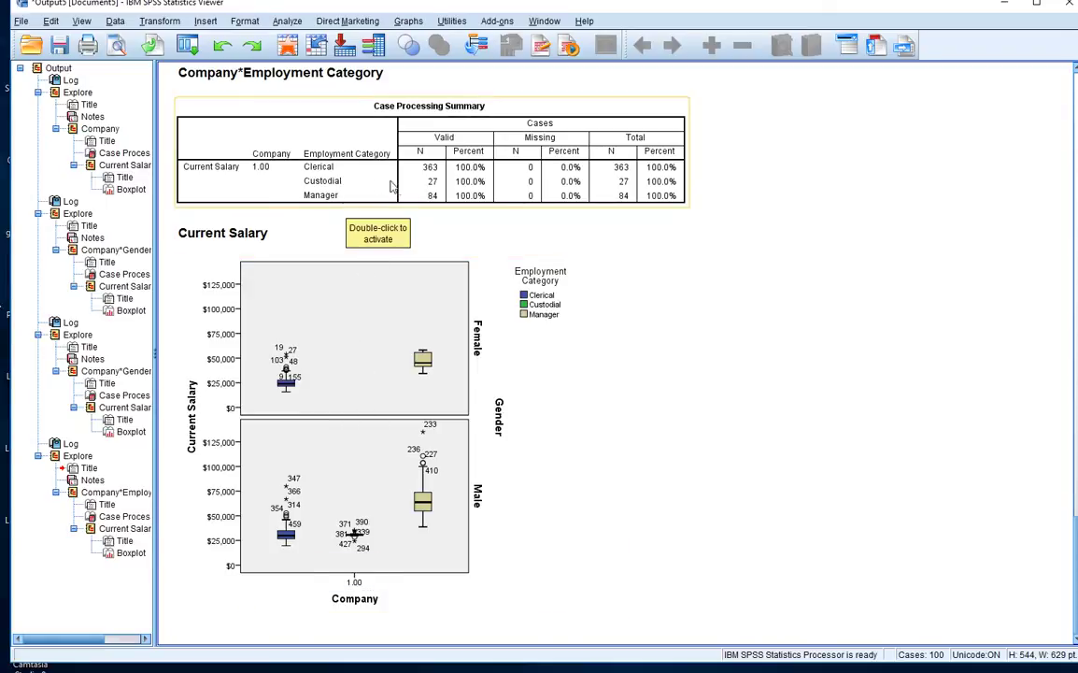
left_click(337, 316)
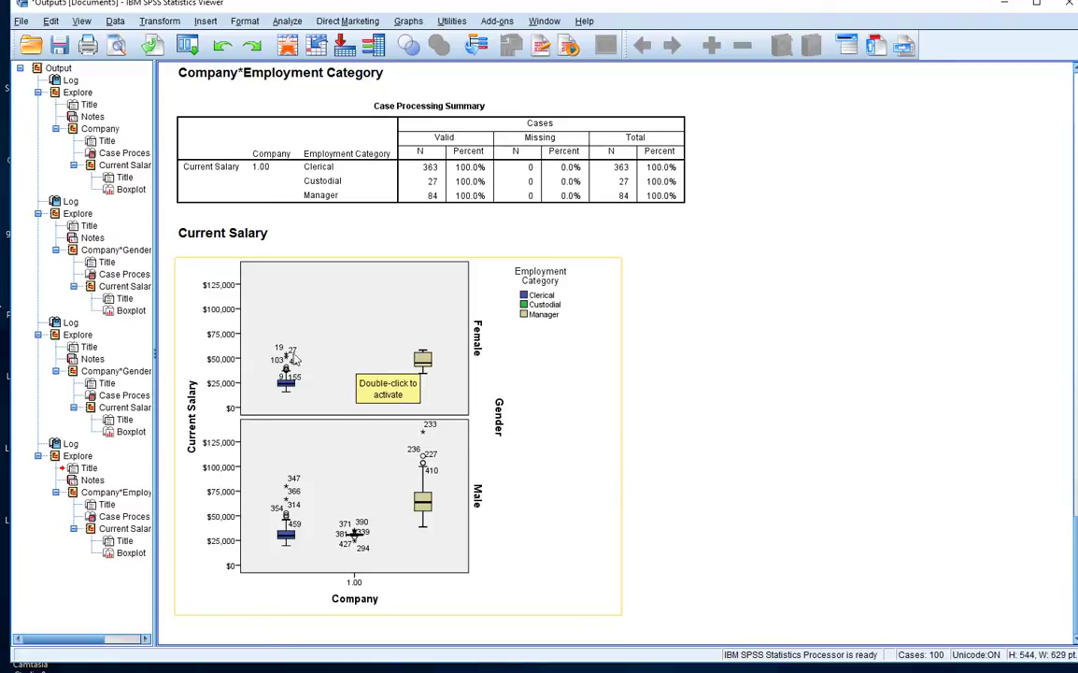
scroll(420, 484, "up", 4)
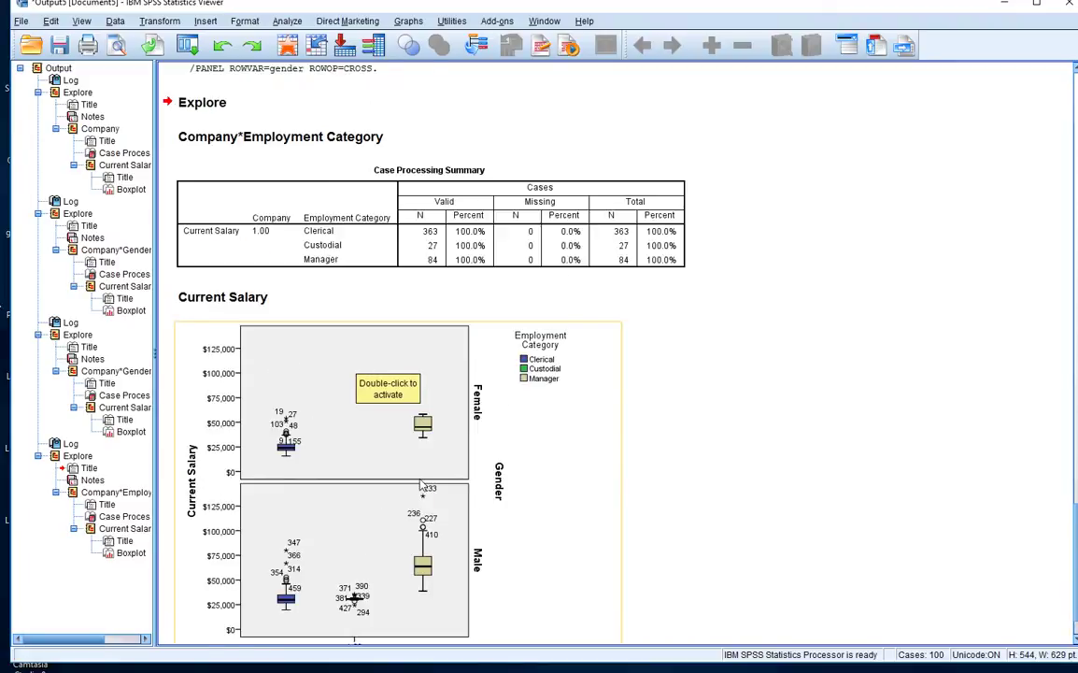
scroll(420, 485, "down", 4)
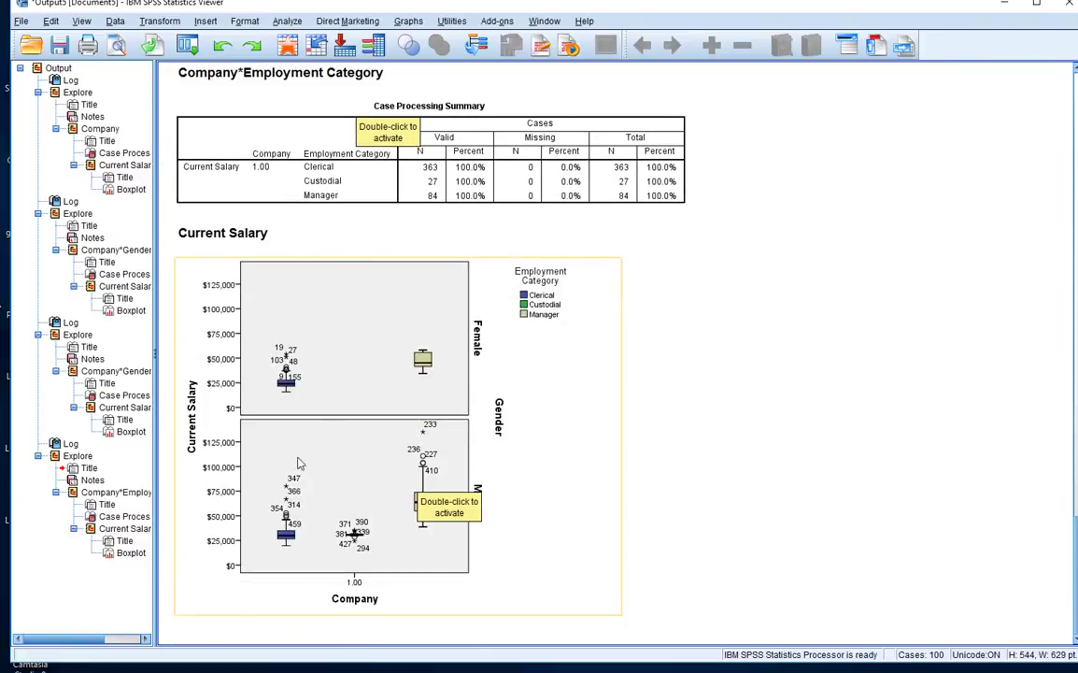